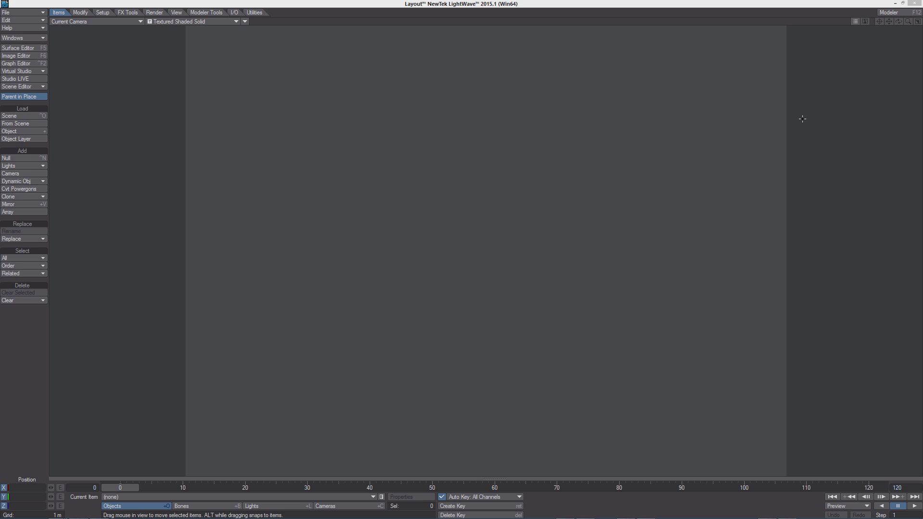
Add a null named Null with a Pyramid shape pointing along the Z axis
{"action": "left_click", "coordinate": [531, 169]}
{"action": "key", "text": "ctrl+n"}
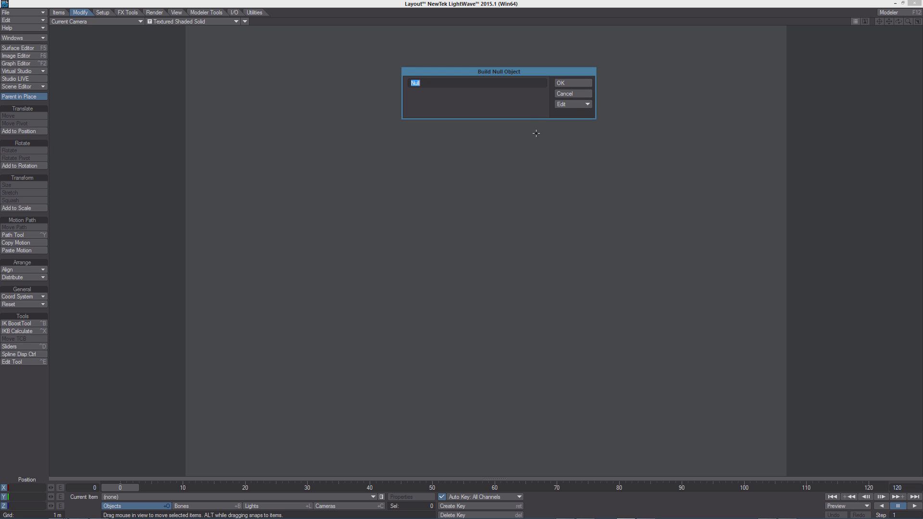
{"action": "left_click", "coordinate": [576, 103]}
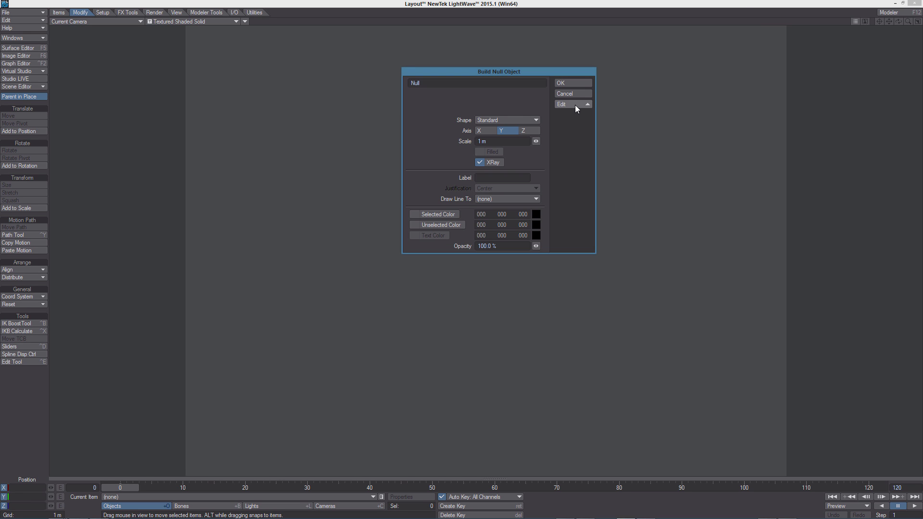
{"action": "left_click", "coordinate": [508, 120]}
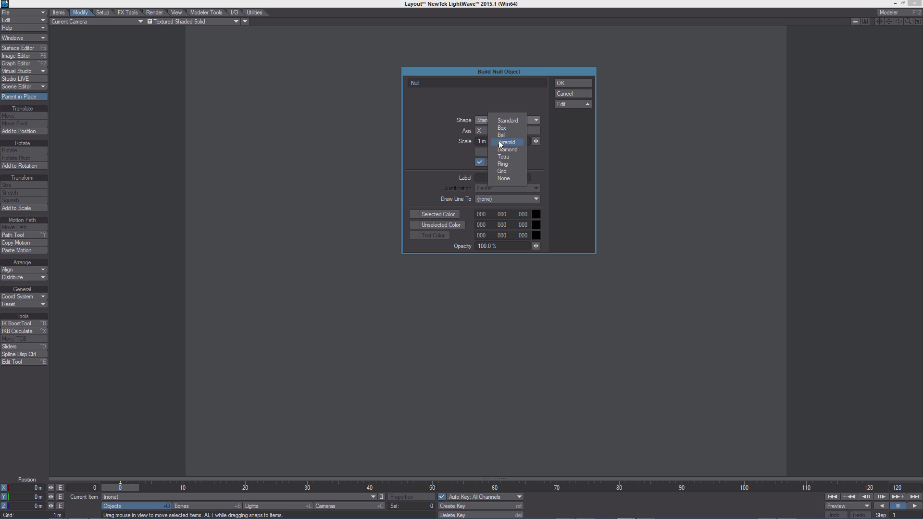
{"action": "left_click", "coordinate": [506, 143]}
{"action": "left_click", "coordinate": [500, 131]}
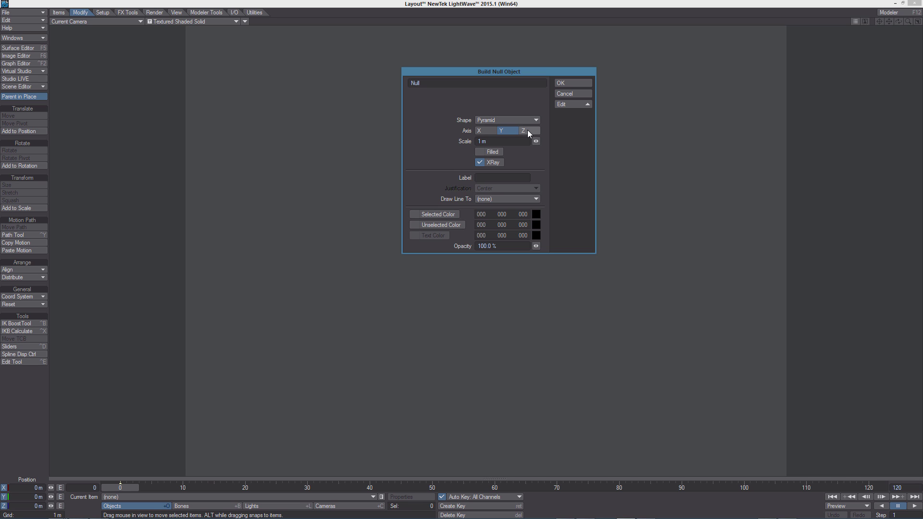
{"action": "left_click", "coordinate": [572, 81]}
Switch to Perspective view, set the display grid to 10 × 10, and orbit across it
{"action": "key", "text": "5"}
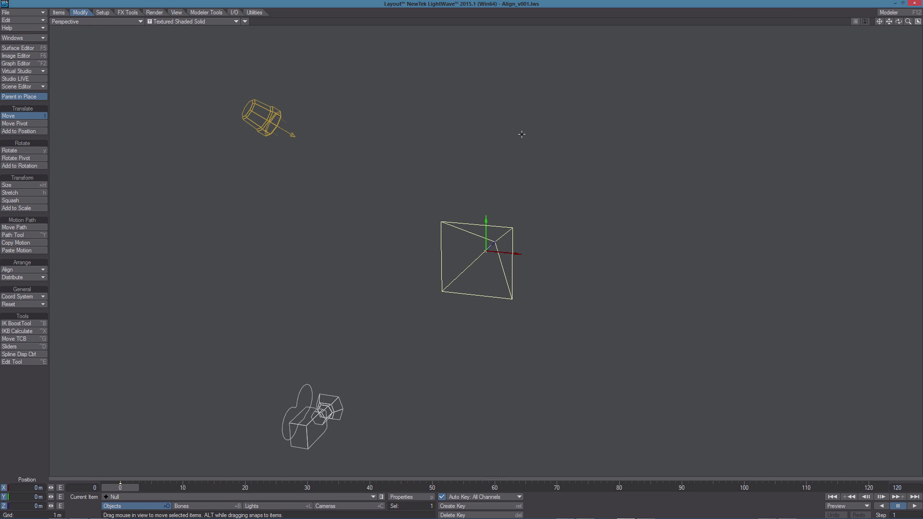
{"action": "key", "text": "o"}
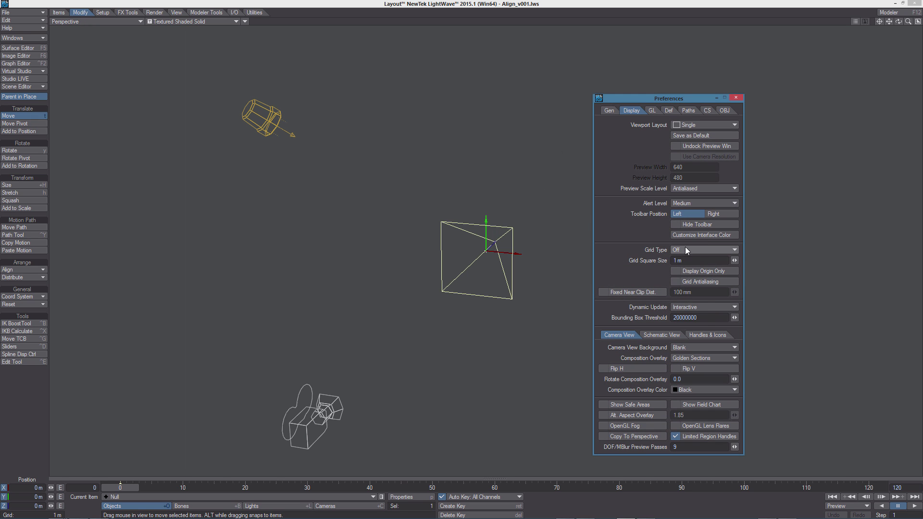
{"action": "left_click", "coordinate": [687, 249]}
{"action": "left_click", "coordinate": [691, 257]}
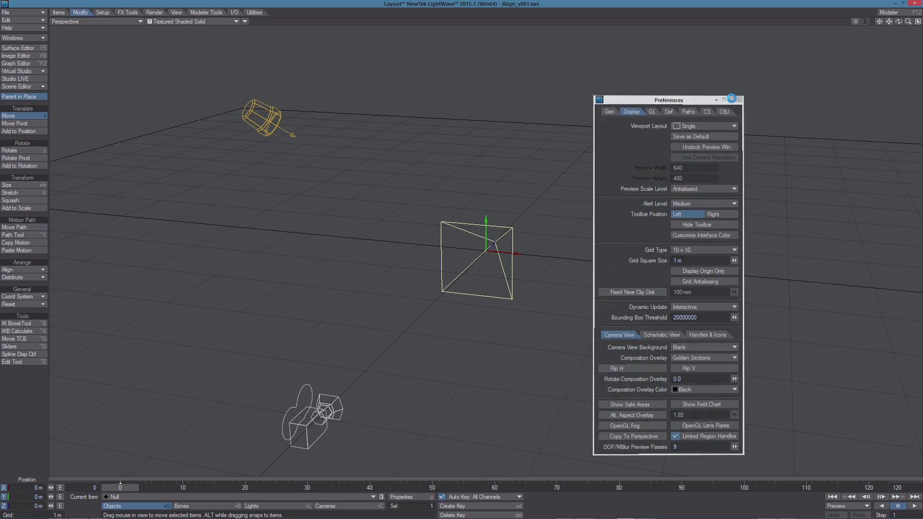
{"action": "left_click", "coordinate": [735, 98]}
{"action": "left_click_drag", "start_coordinate": [620, 308], "coordinate": [491, 307], "text": "alt"}
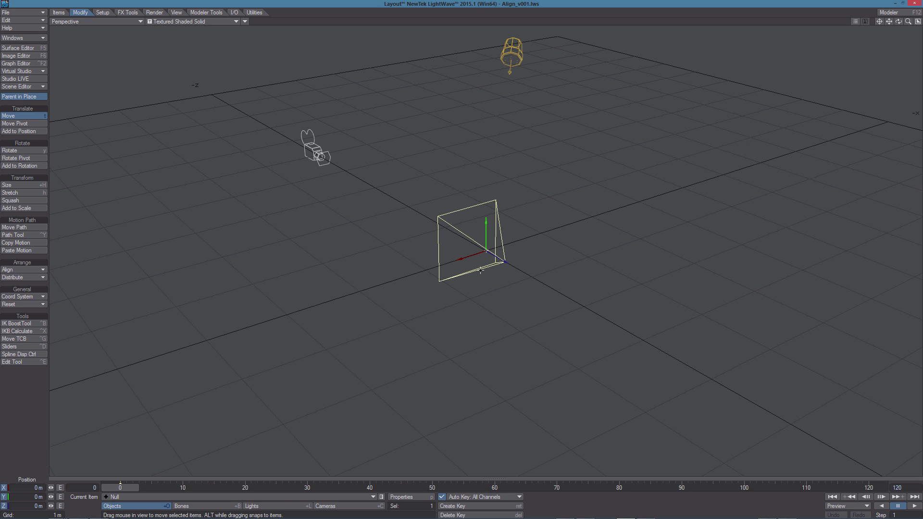
Activate the Rotate tool and confirm the coordinate system stays set to Parent
{"action": "key", "text": "y"}
{"action": "left_click_drag", "start_coordinate": [550, 319], "coordinate": [550, 295], "text": "alt"}
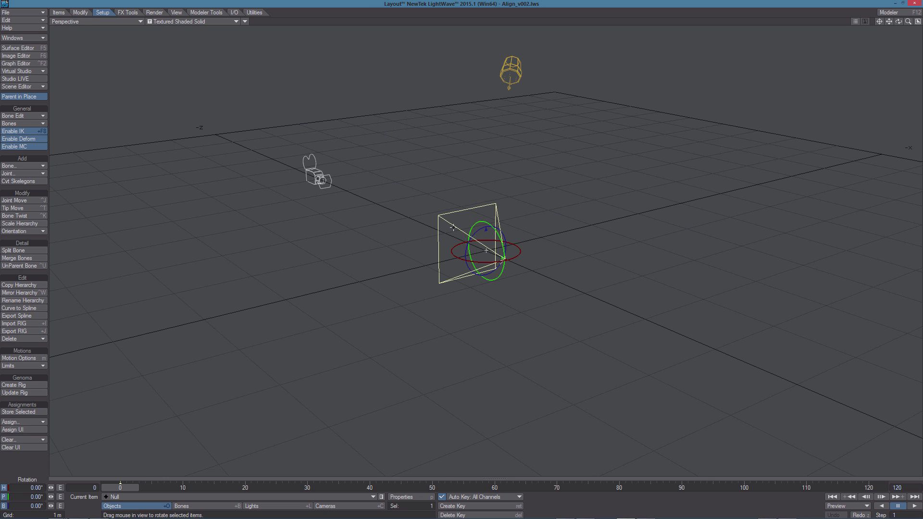
{"action": "key", "text": "y"}
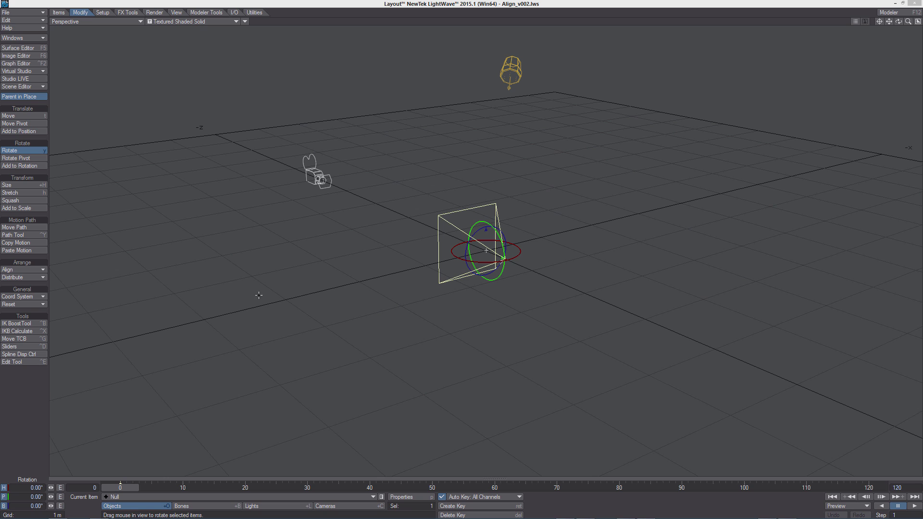
{"action": "left_click", "coordinate": [38, 296]}
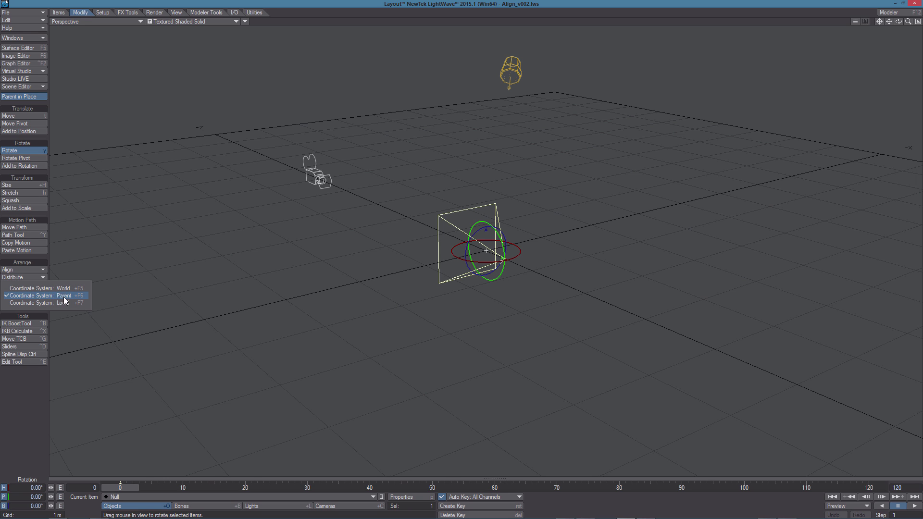
{"action": "left_click", "coordinate": [178, 324]}
{"action": "left_click", "coordinate": [32, 295]}
{"action": "left_click", "coordinate": [50, 298]}
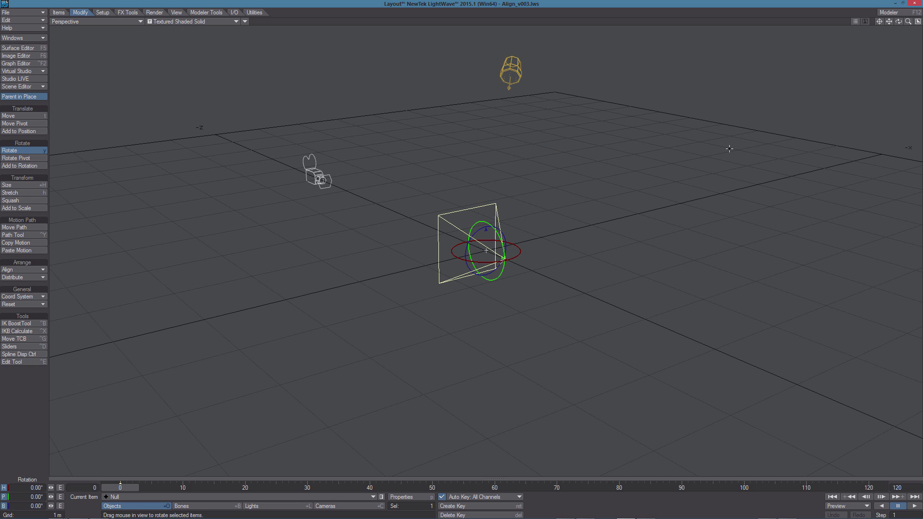
Clone the pyramid null once and drag the copy to the right of the original
{"action": "left_click_drag", "start_coordinate": [729, 149], "coordinate": [683, 144], "text": "alt"}
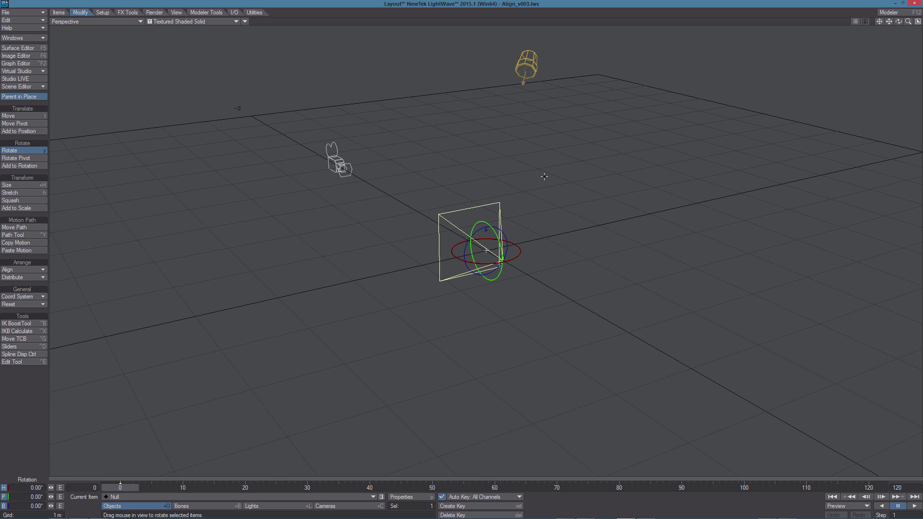
{"action": "key", "text": "ctrl+c"}
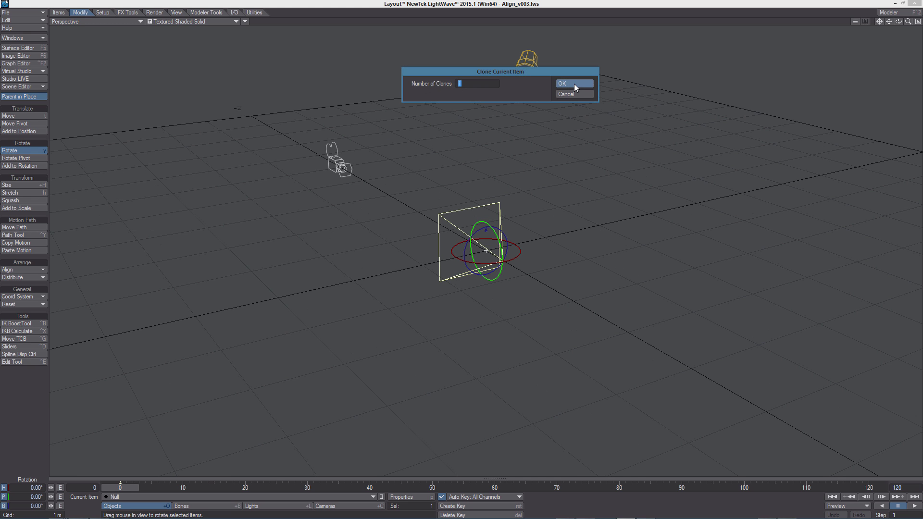
{"action": "left_click", "coordinate": [574, 83]}
{"action": "key", "text": "t"}
{"action": "left_click_drag", "start_coordinate": [465, 258], "coordinate": [545, 243]}
{"action": "left_click", "coordinate": [467, 265]}
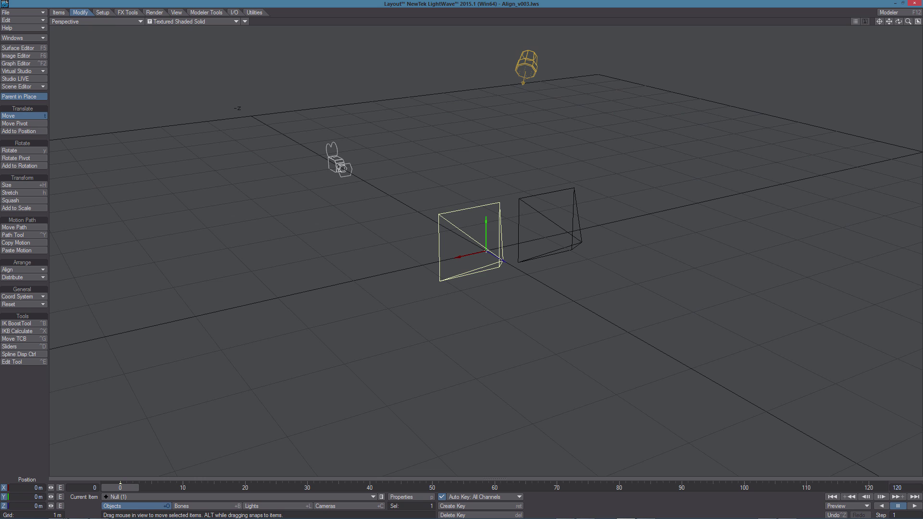
{"action": "key", "text": "y"}
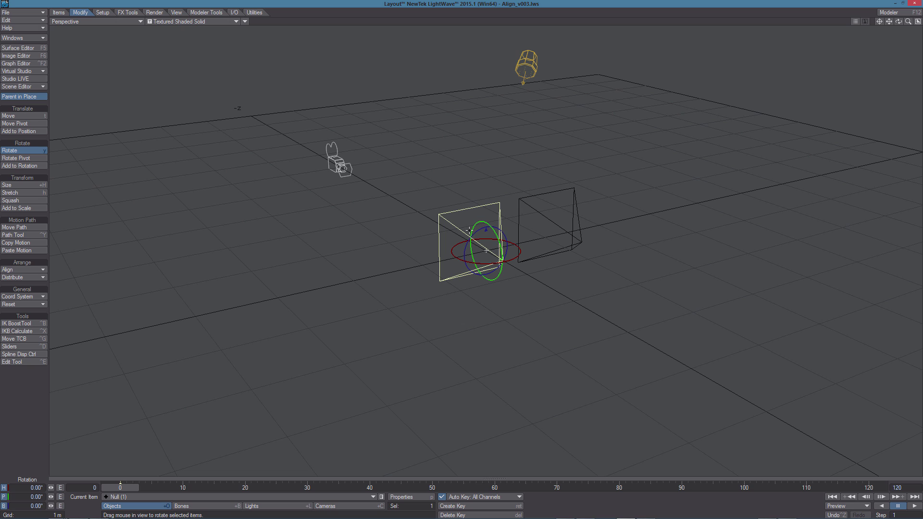
Bank the pyramid null to -38.3° and record that tilt as its pivot rotation
{"action": "left_click_drag", "start_coordinate": [486, 230], "coordinate": [474, 238]}
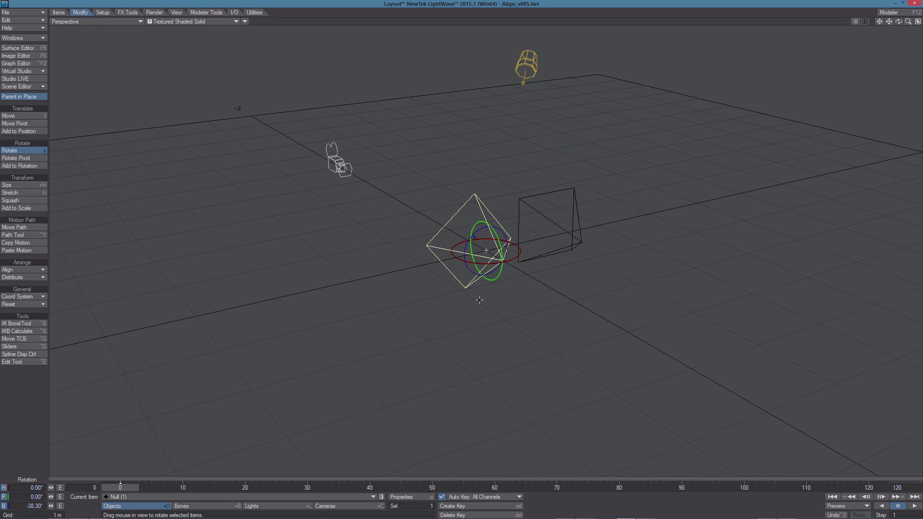
{"action": "left_click", "coordinate": [103, 12]}
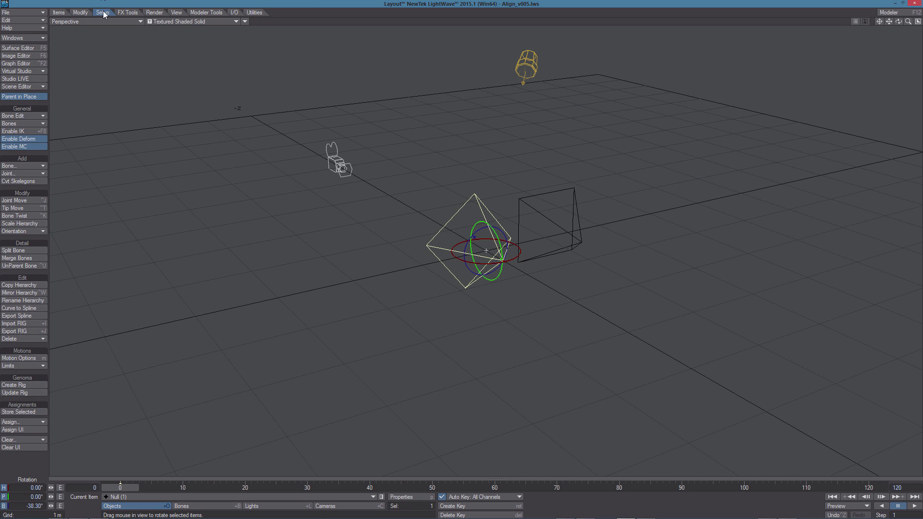
{"action": "left_click", "coordinate": [26, 229]}
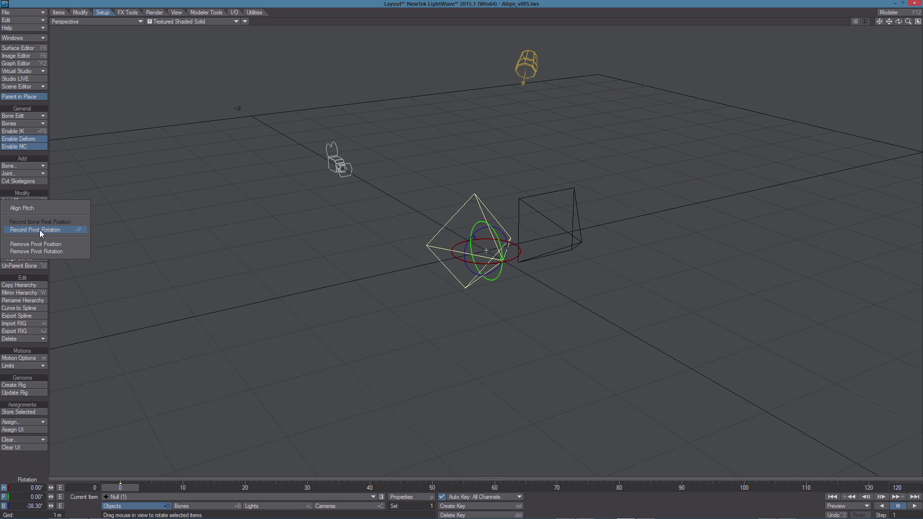
{"action": "left_click", "coordinate": [63, 230]}
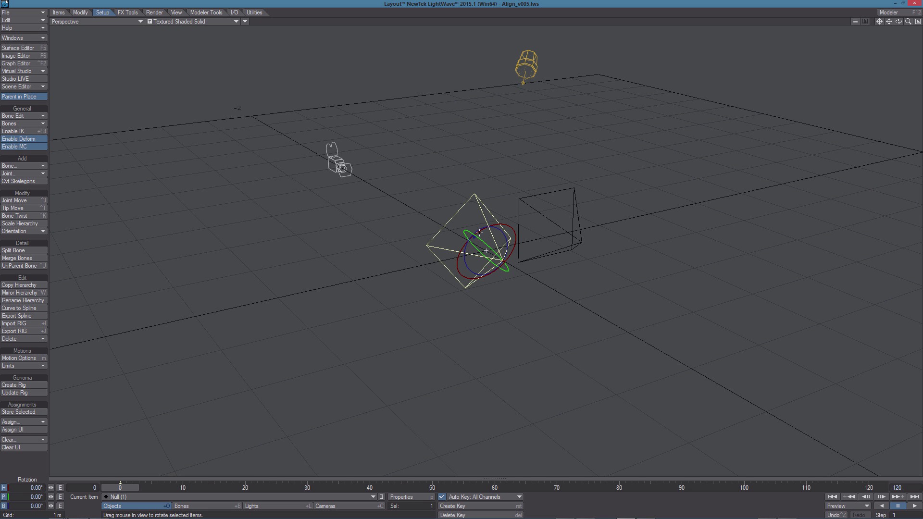
{"action": "left_click_drag", "start_coordinate": [509, 307], "coordinate": [680, 139], "text": "alt"}
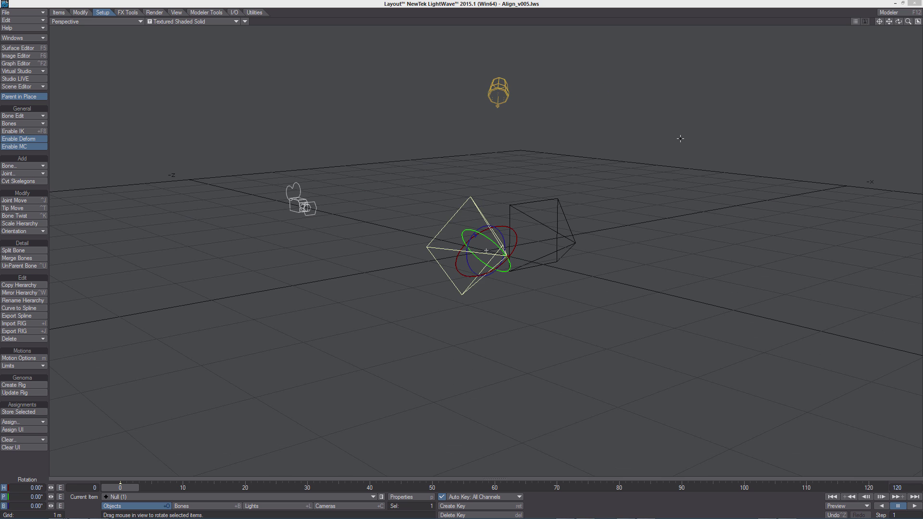
Save the next scene version and add a new null raised about 1.85 m above the grid
{"action": "key", "text": "Down"}
{"action": "key", "text": "shift+s"}
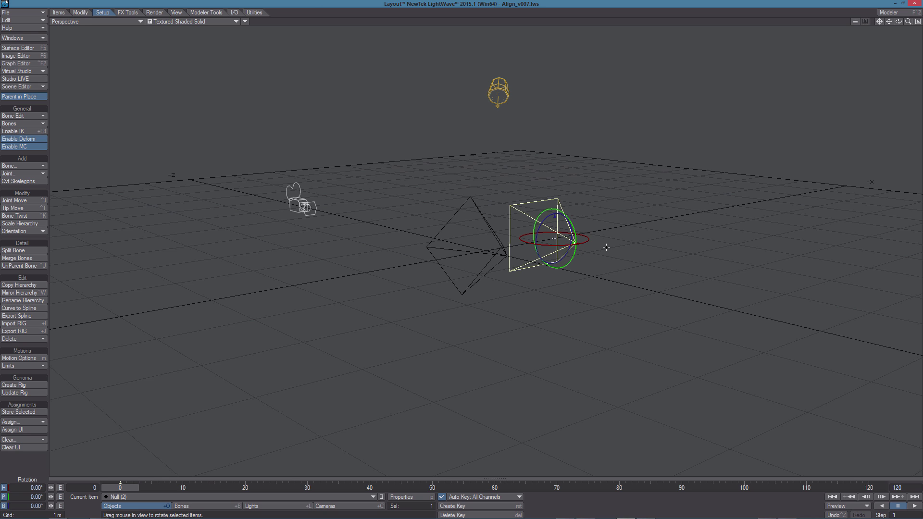
{"action": "key", "text": "ctrl+shift+n"}
{"action": "key", "text": "Return"}
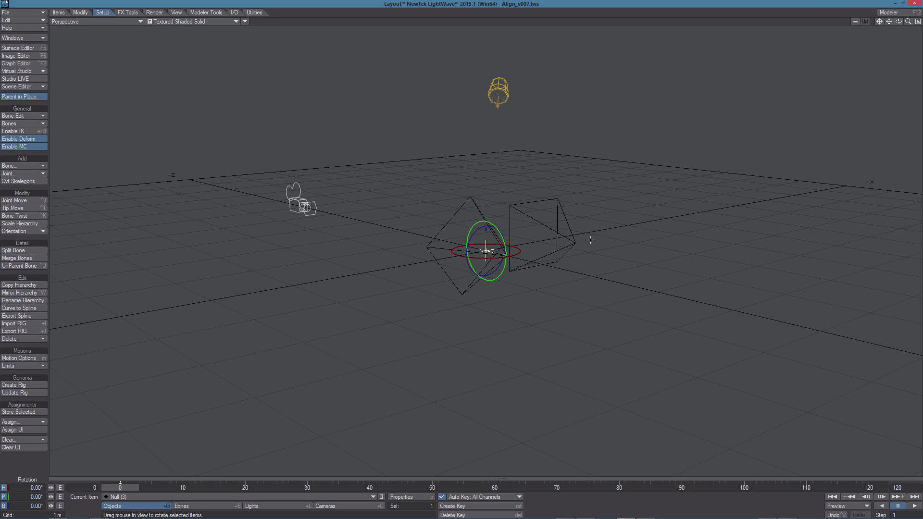
{"action": "key", "text": "1"}
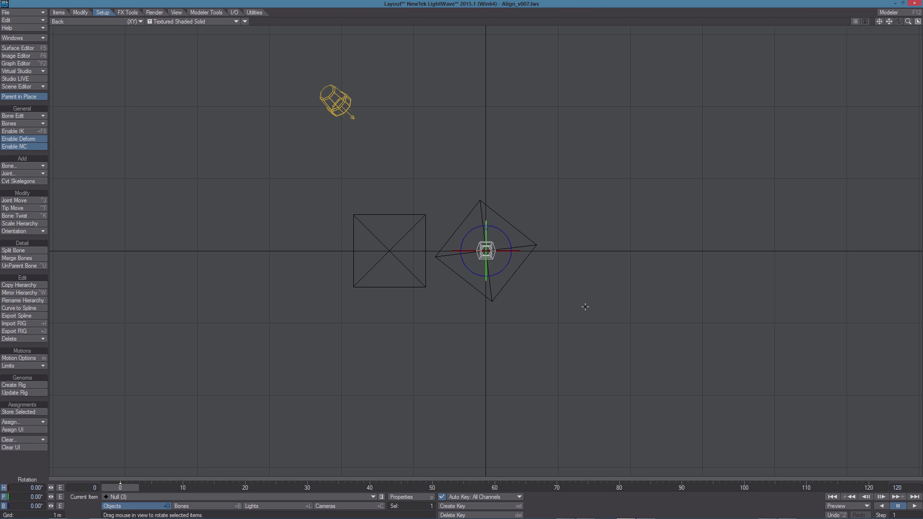
{"action": "key", "text": "t"}
{"action": "left_click_drag", "start_coordinate": [485, 251], "coordinate": [389, 118]}
{"action": "key", "text": "5"}
{"action": "left_click_drag", "start_coordinate": [669, 355], "coordinate": [774, 354], "text": "alt"}
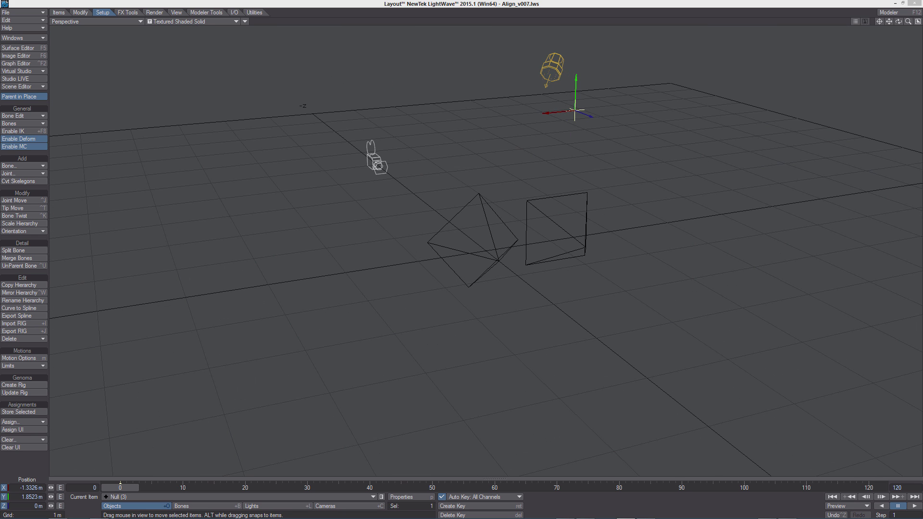
Rename the new null to 'Pole'
{"action": "key", "text": "ctrl+n"}
{"action": "type", "text": "Pole"}
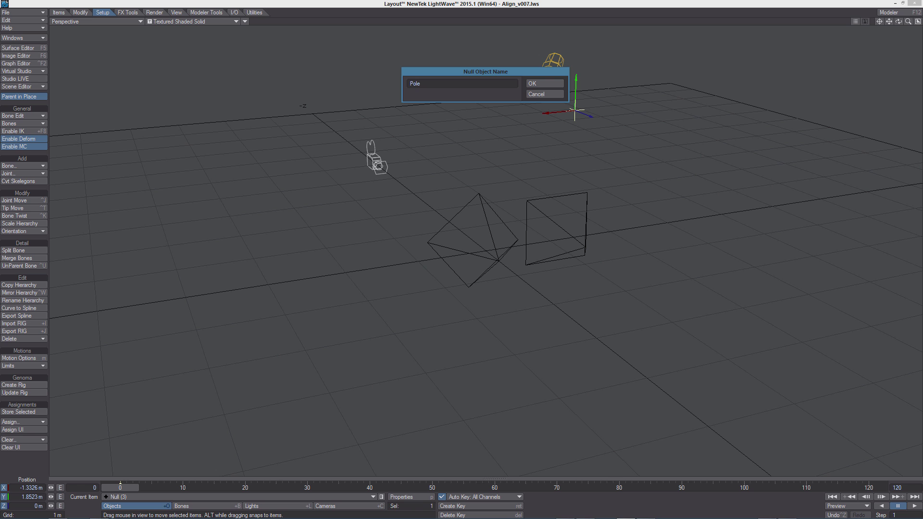
{"action": "key", "text": "Return"}
{"action": "left_click_drag", "start_coordinate": [644, 239], "coordinate": [591, 249], "text": "alt"}
{"action": "left_click", "coordinate": [582, 246]}
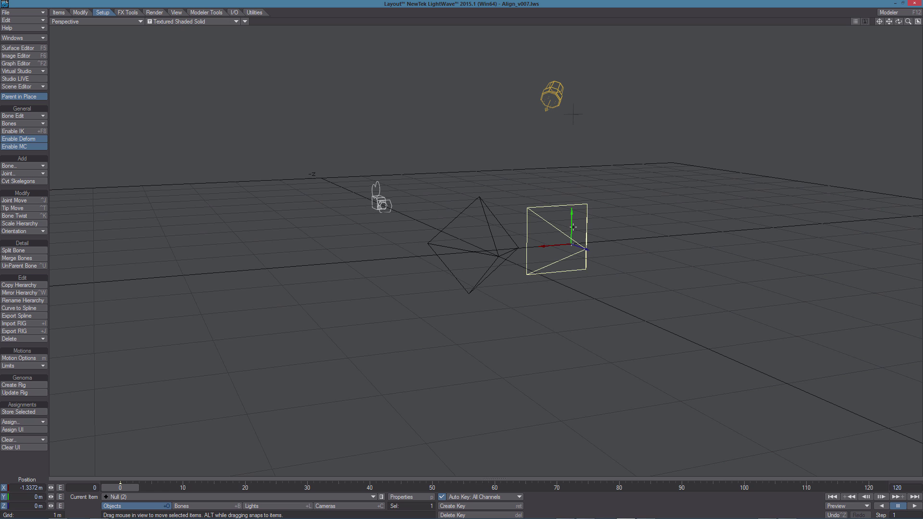
In Null (2)'s Motion Options, set Pole Item to Pole and Bank Controller to Align to Pole
{"action": "key", "text": "m"}
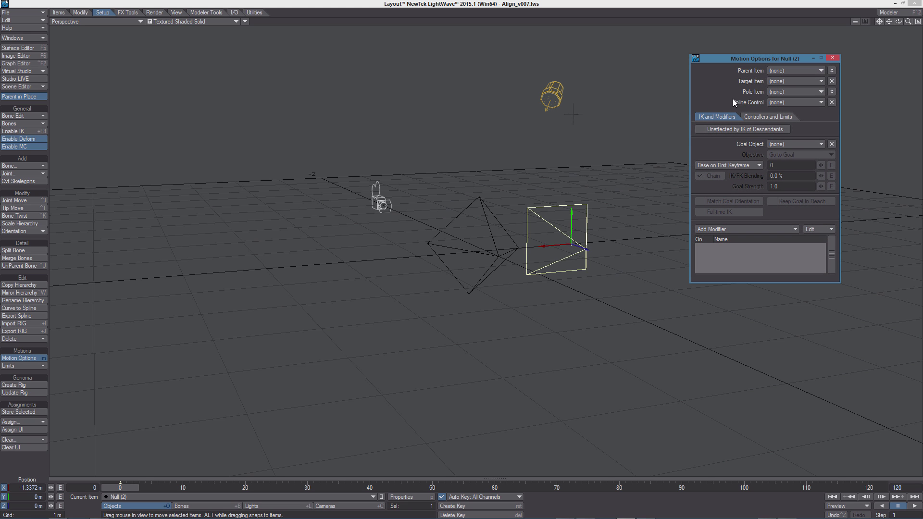
{"action": "left_click", "coordinate": [778, 91]}
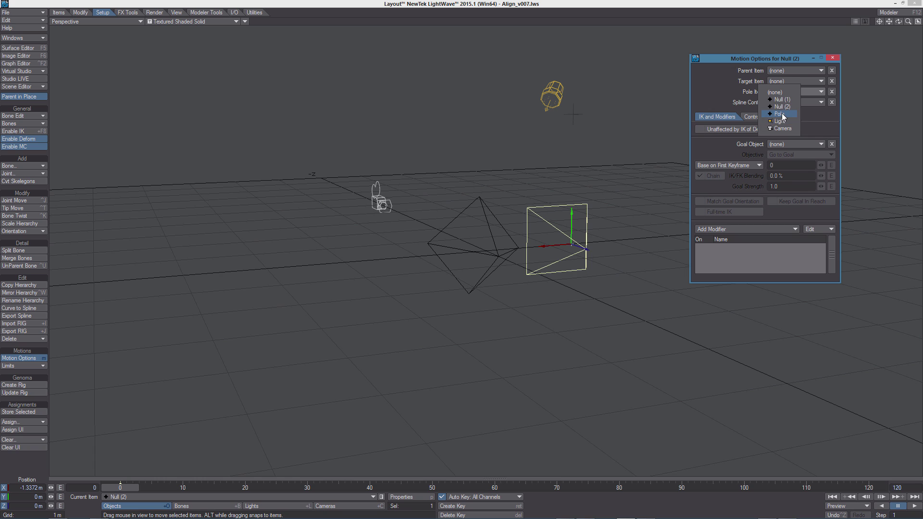
{"action": "left_click", "coordinate": [780, 114]}
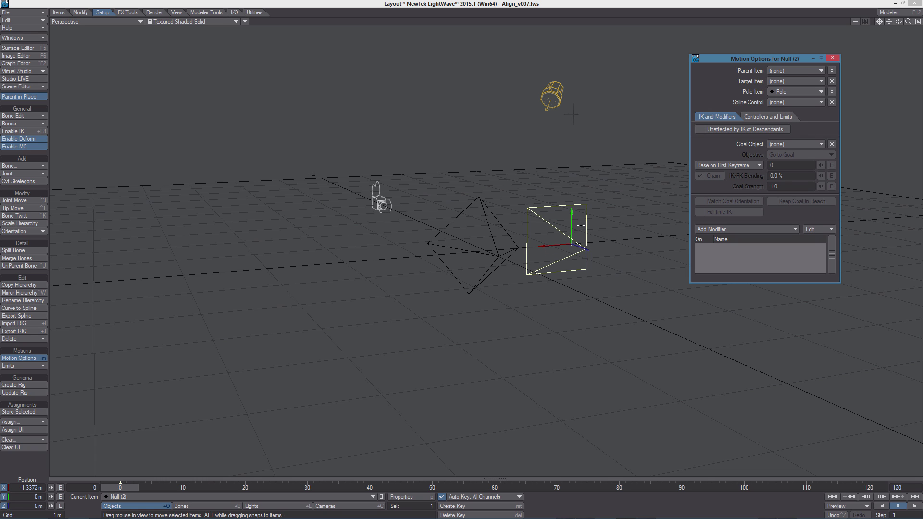
{"action": "left_click", "coordinate": [766, 117]}
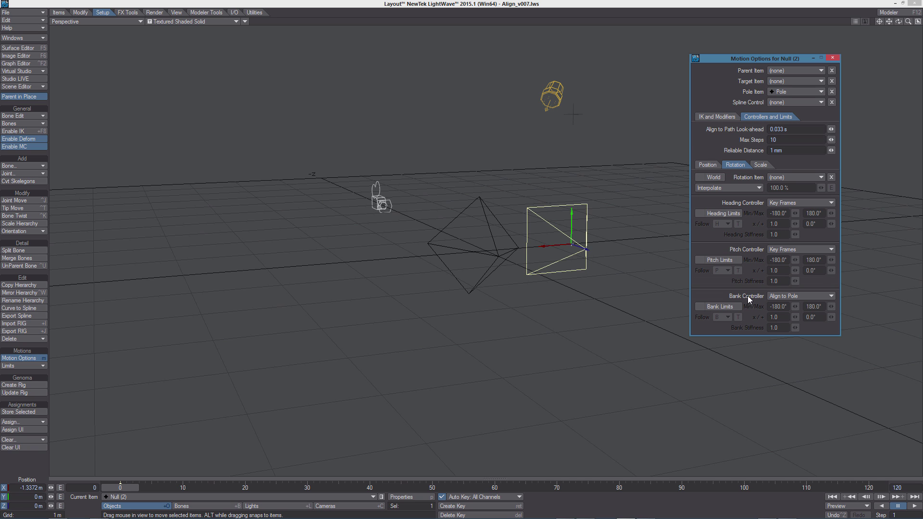
{"action": "left_click", "coordinate": [805, 298]}
{"action": "left_click", "coordinate": [798, 294]}
{"action": "left_click", "coordinate": [833, 57]}
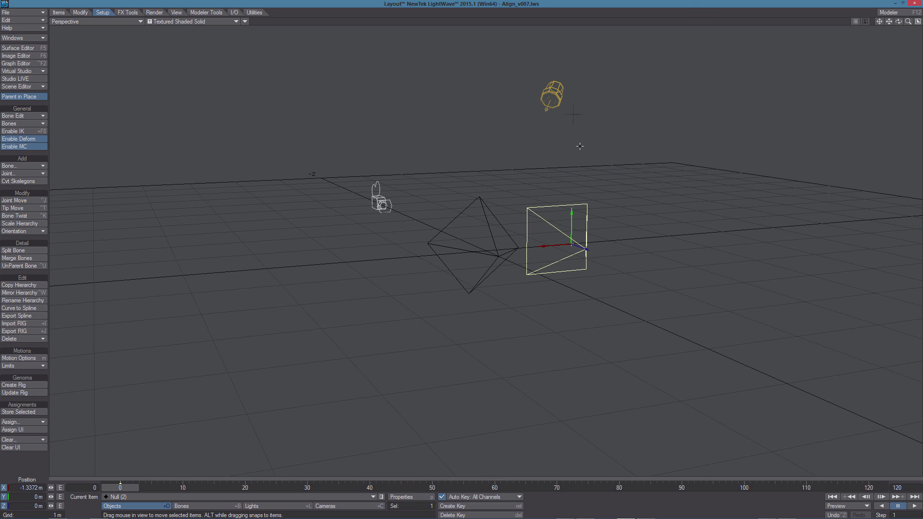
Drag Pole sideways to about X -1.90 m, Z 1.22 m, watching Null (2) bank to follow
{"action": "left_click", "coordinate": [542, 116]}
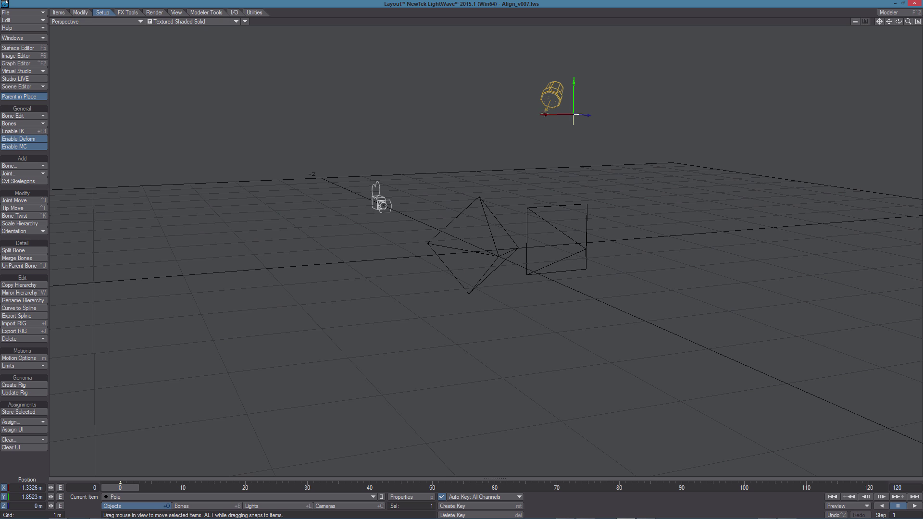
{"action": "left_click_drag", "start_coordinate": [546, 114], "coordinate": [579, 190]}
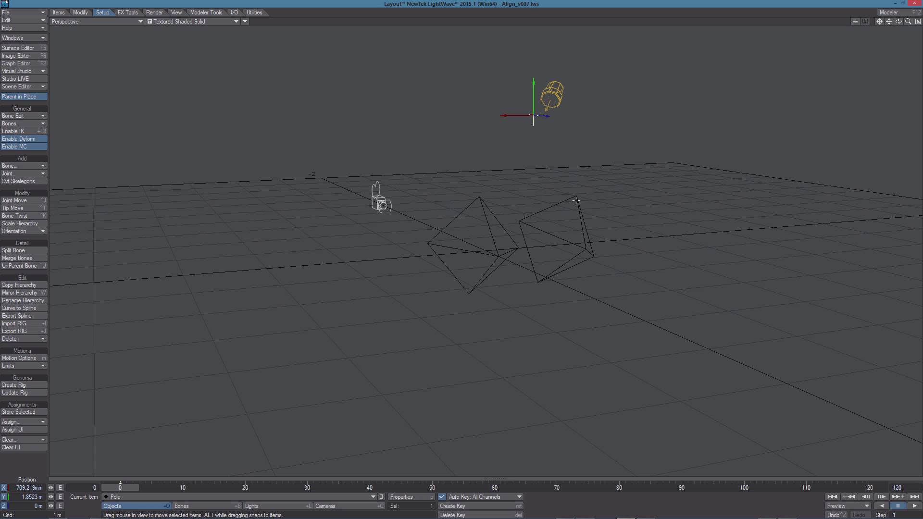
{"action": "left_click", "coordinate": [576, 200]}
{"action": "key", "text": "y"}
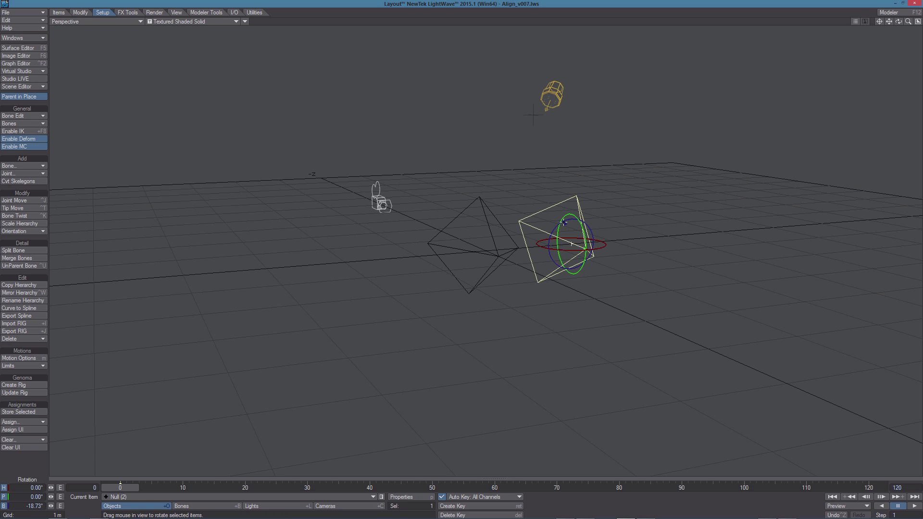
{"action": "left_click", "coordinate": [533, 115]}
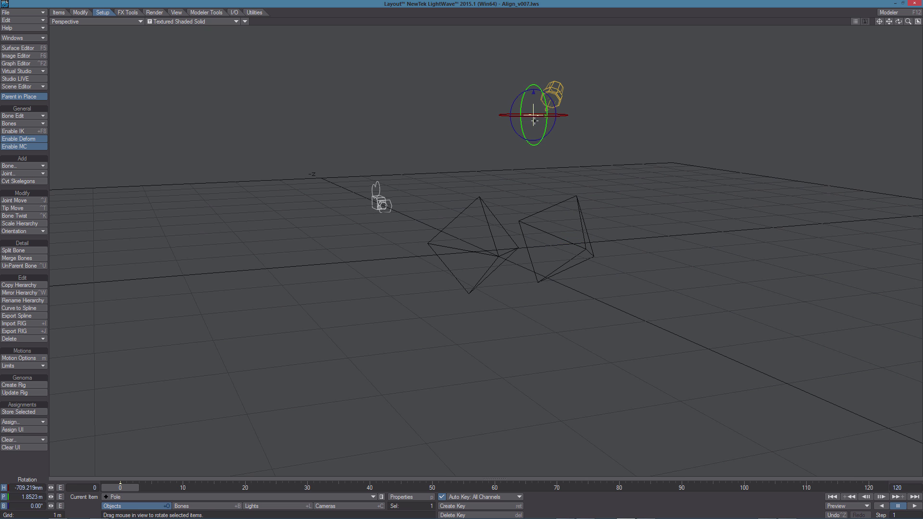
{"action": "key", "text": "t"}
{"action": "left_click_drag", "start_coordinate": [532, 114], "coordinate": [645, 193]}
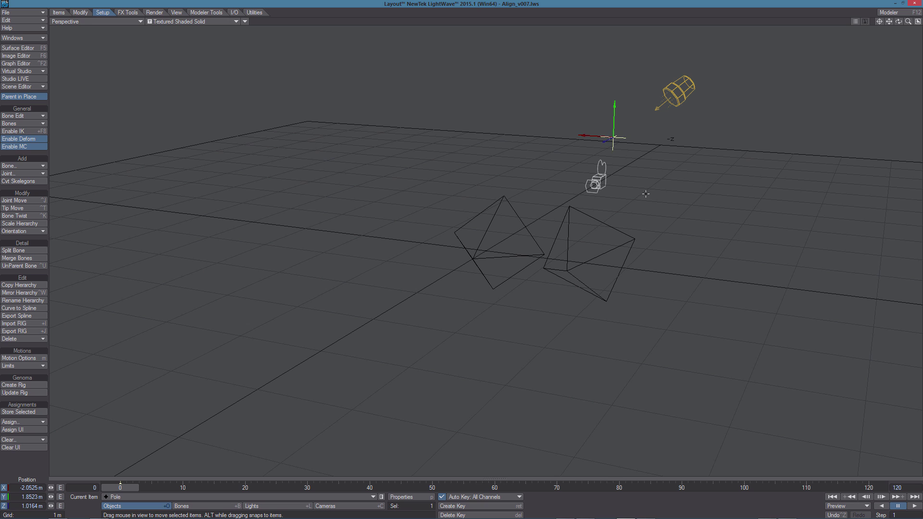
{"action": "left_click_drag", "start_coordinate": [613, 138], "coordinate": [634, 139]}
Record Null (2)'s 27.57° bank as its pivot rotation so its bank reads 0°
{"action": "left_click", "coordinate": [592, 265]}
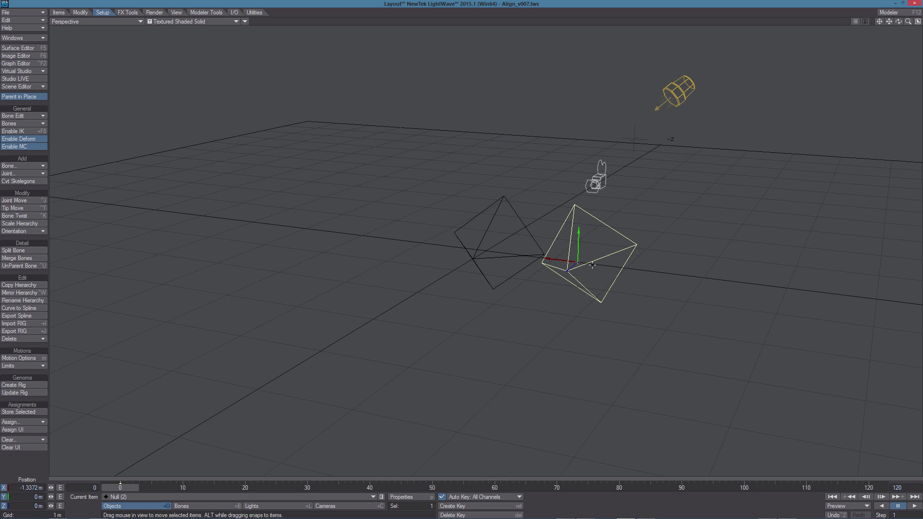
{"action": "key", "text": "y"}
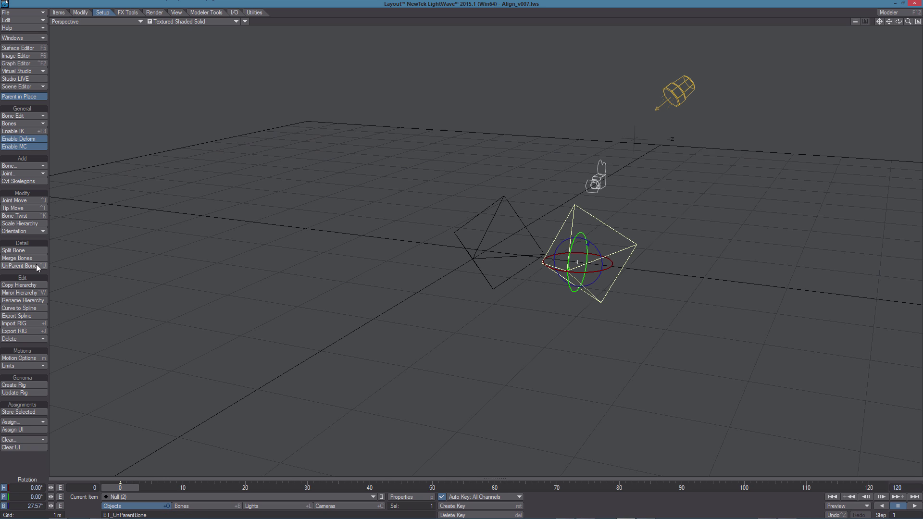
{"action": "left_click", "coordinate": [30, 231]}
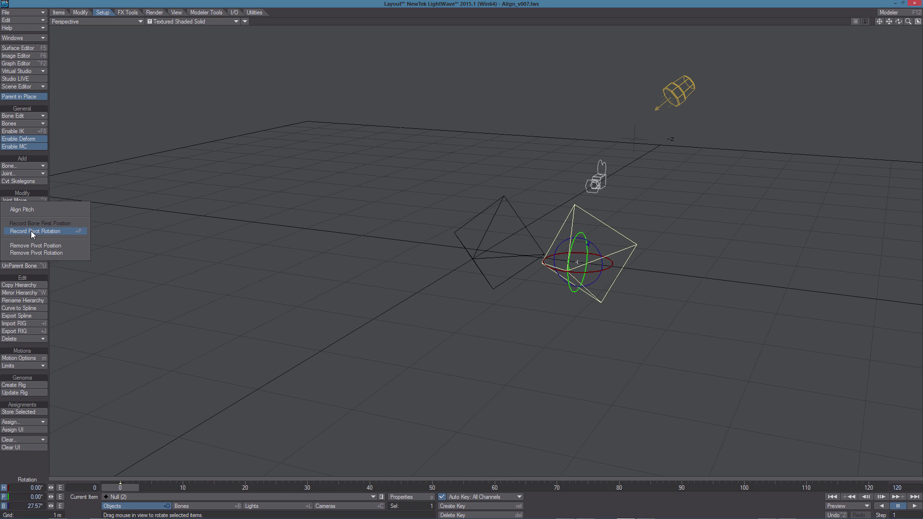
{"action": "left_click", "coordinate": [39, 231]}
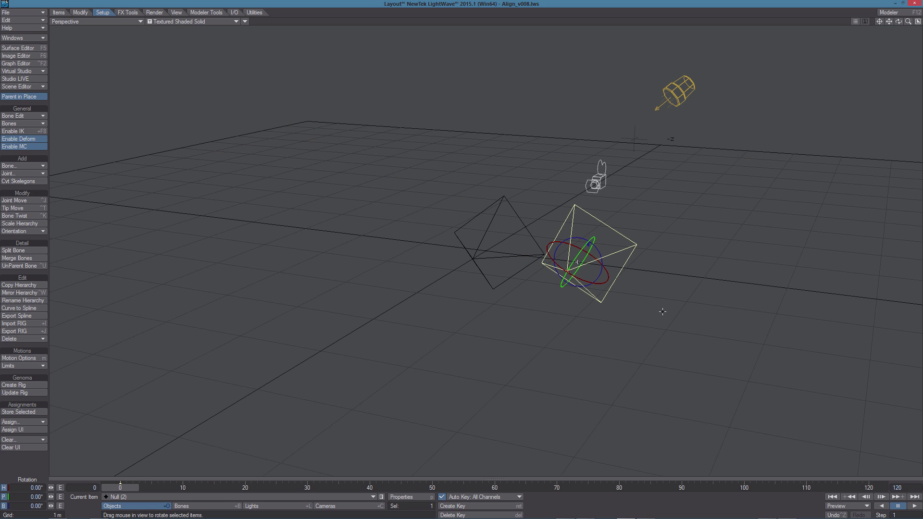
Slide Pole along X to about 2.70 m, then check Null (2)'s rotation values
{"action": "left_click_drag", "start_coordinate": [662, 311], "coordinate": [633, 183]}
{"action": "left_click", "coordinate": [659, 137]}
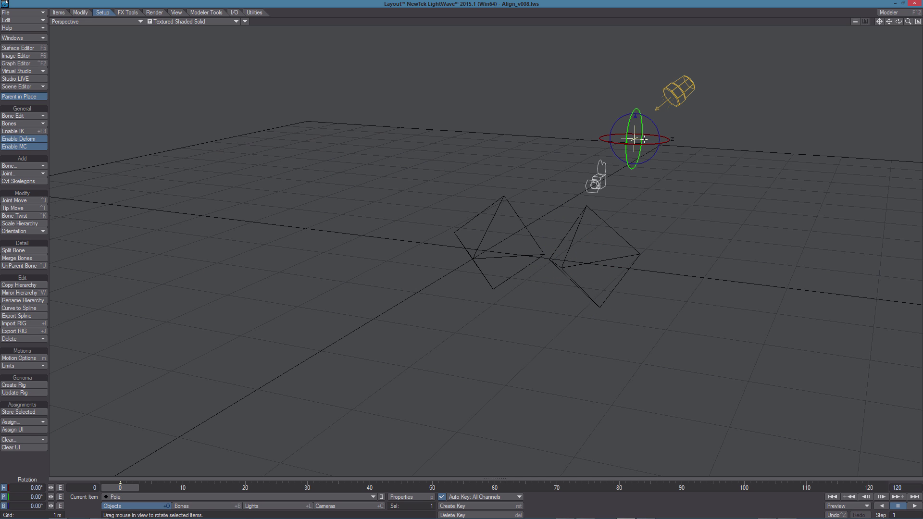
{"action": "key", "text": "t"}
{"action": "left_click_drag", "start_coordinate": [611, 137], "coordinate": [698, 143]}
{"action": "left_click", "coordinate": [584, 267]}
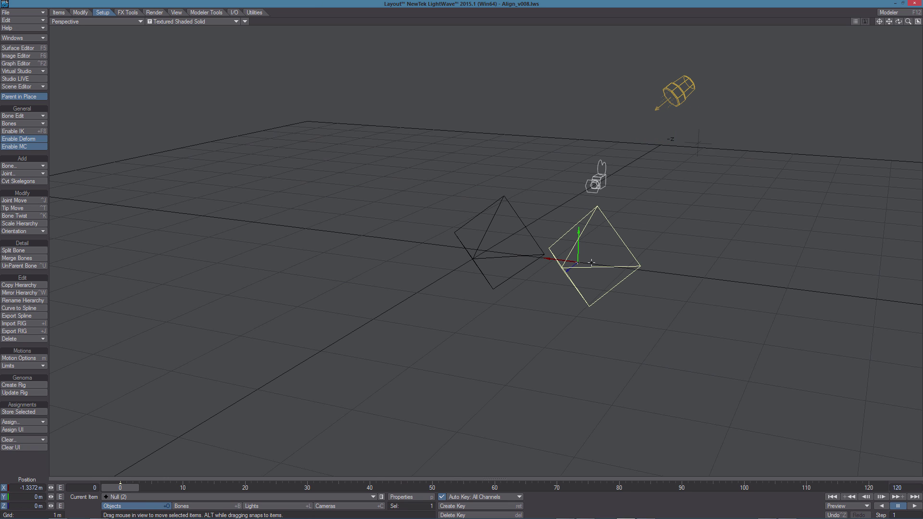
{"action": "key", "text": "y"}
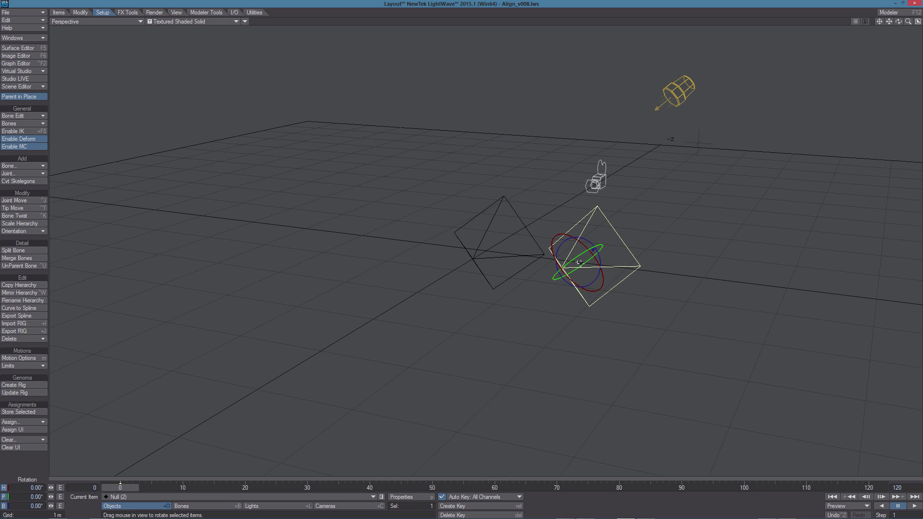